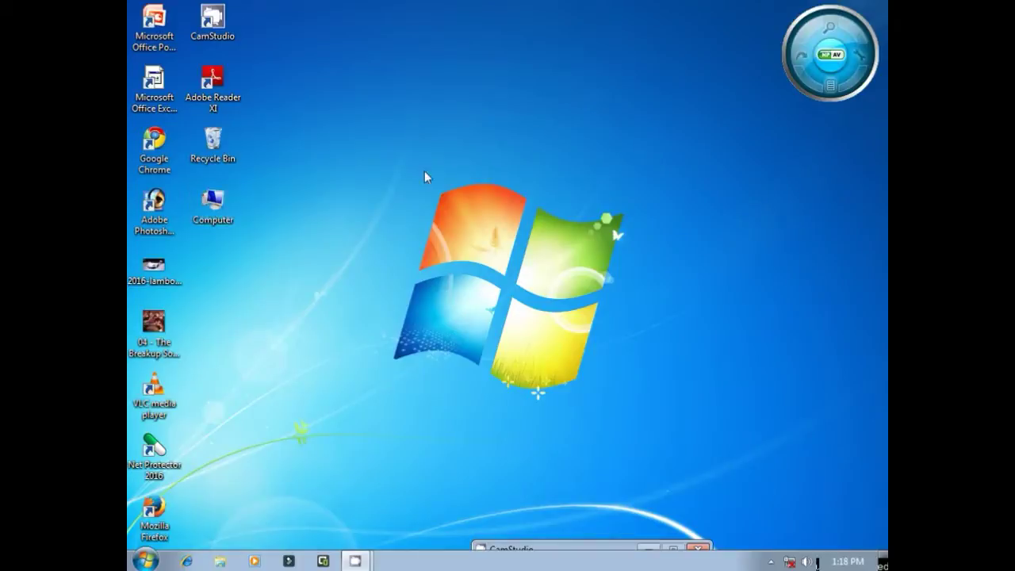
- Refresh the desktop and open Computer to show the available drives
right_click(470, 68)
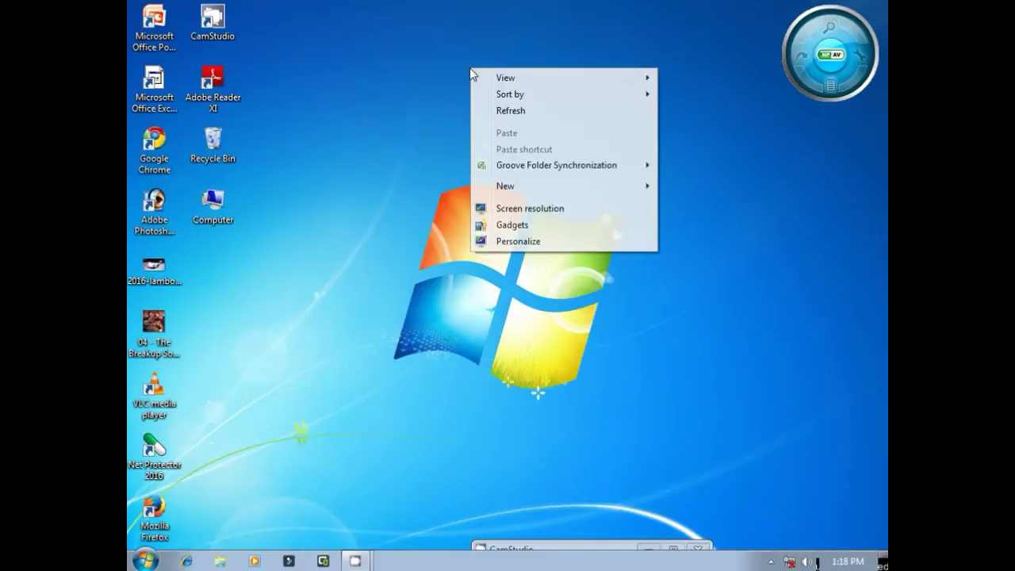
left_click(502, 109)
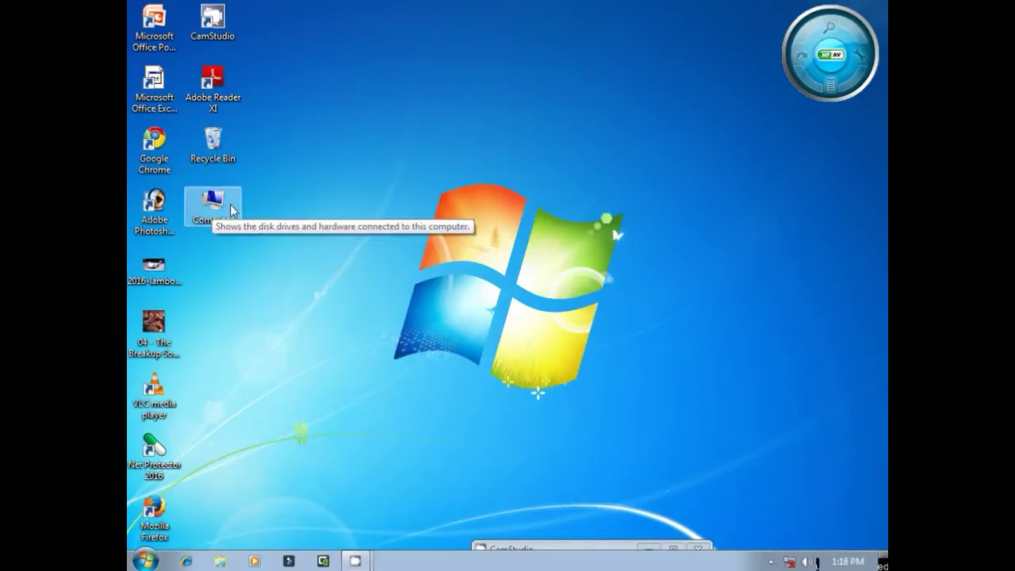
left_click(205, 209)
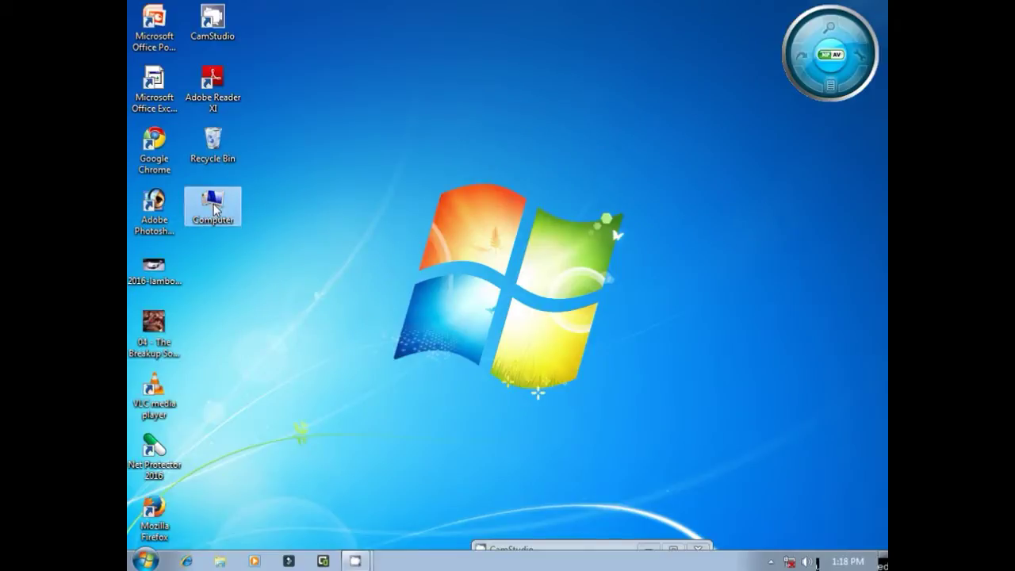
double_click(214, 208)
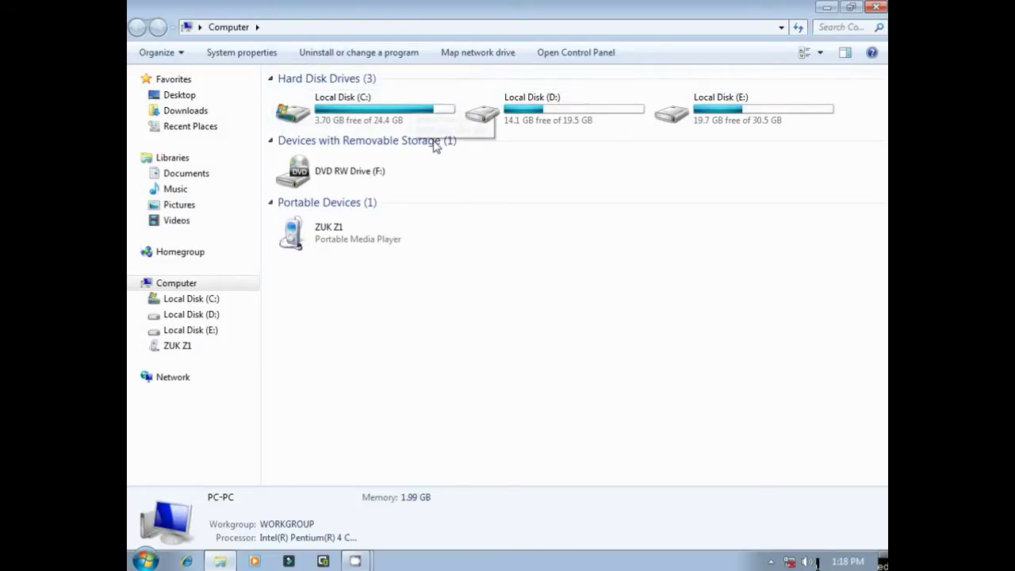
- Open the VLC folder inside Program Files > VideoLAN on Local Disk (C:)
left_click(369, 100)
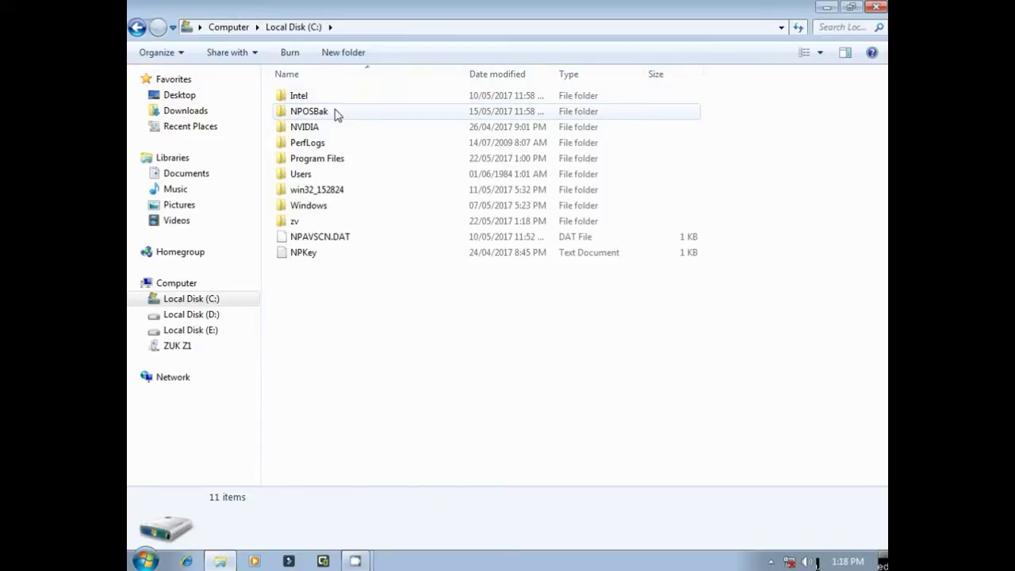
double_click(355, 163)
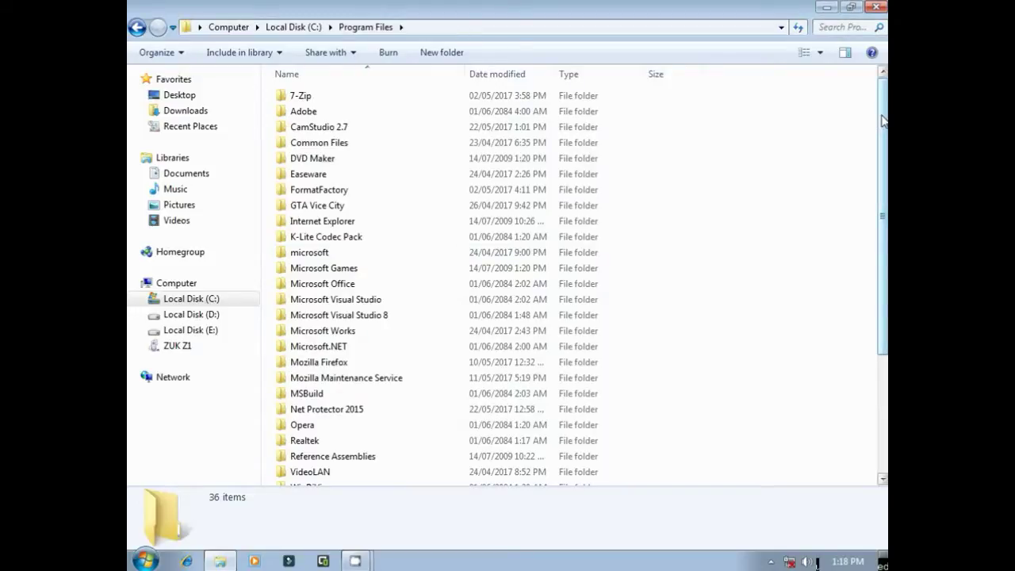
left_click_drag(882, 119, 885, 220)
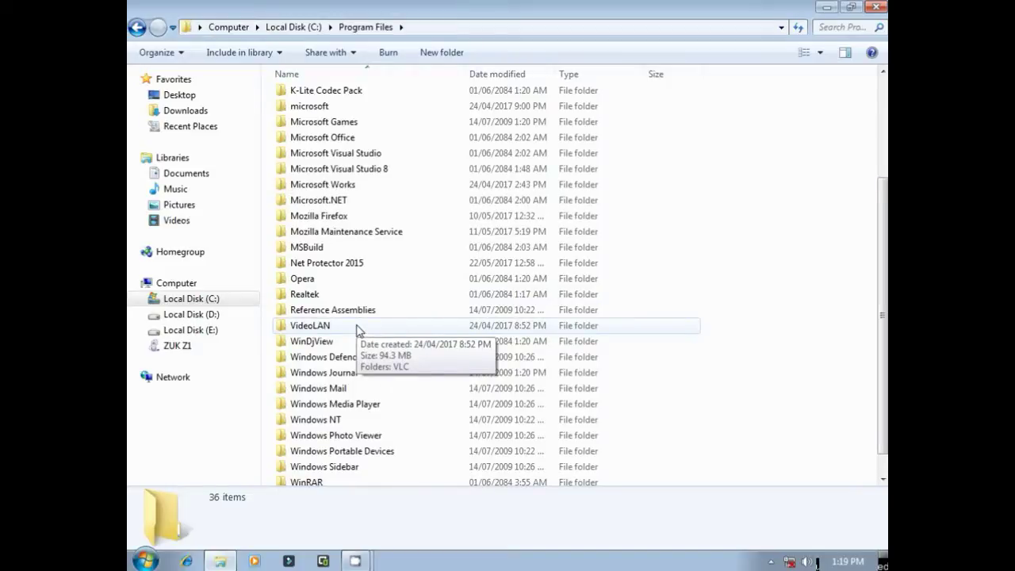
double_click(356, 328)
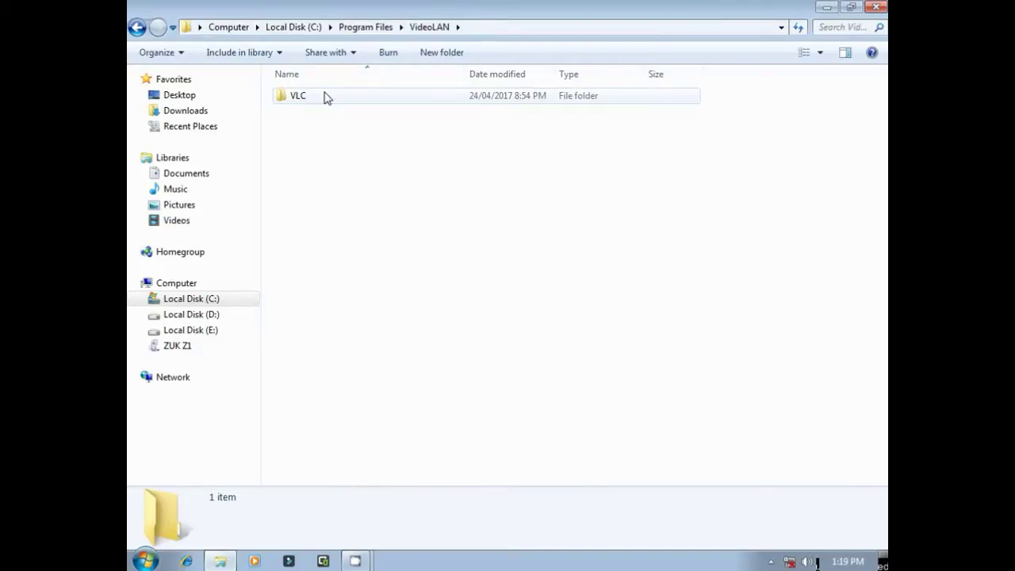
double_click(278, 99)
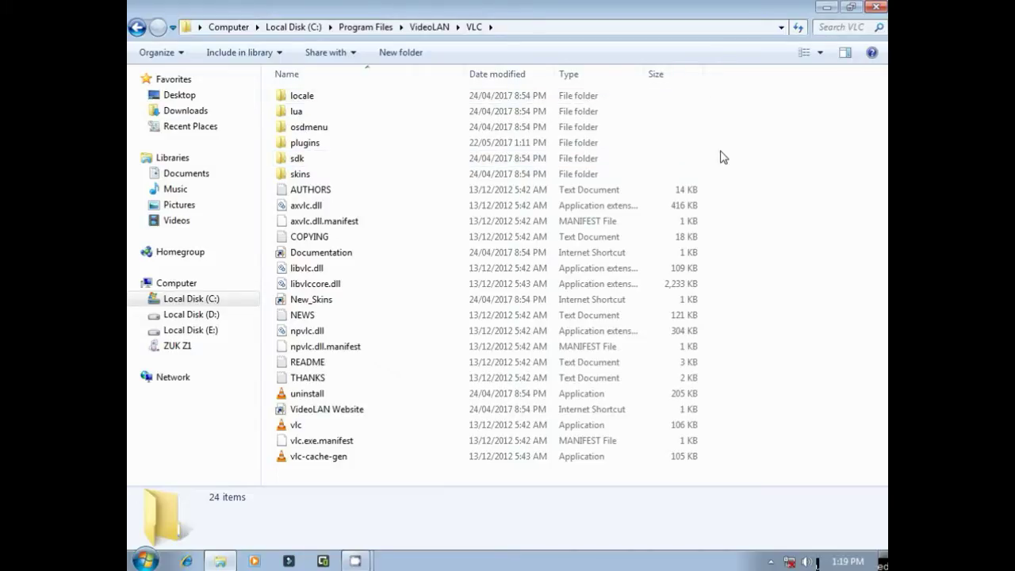
- Launch the vlc application from its program folder and dismiss the Privacy and Network Access Policy dialog
left_click(334, 428)
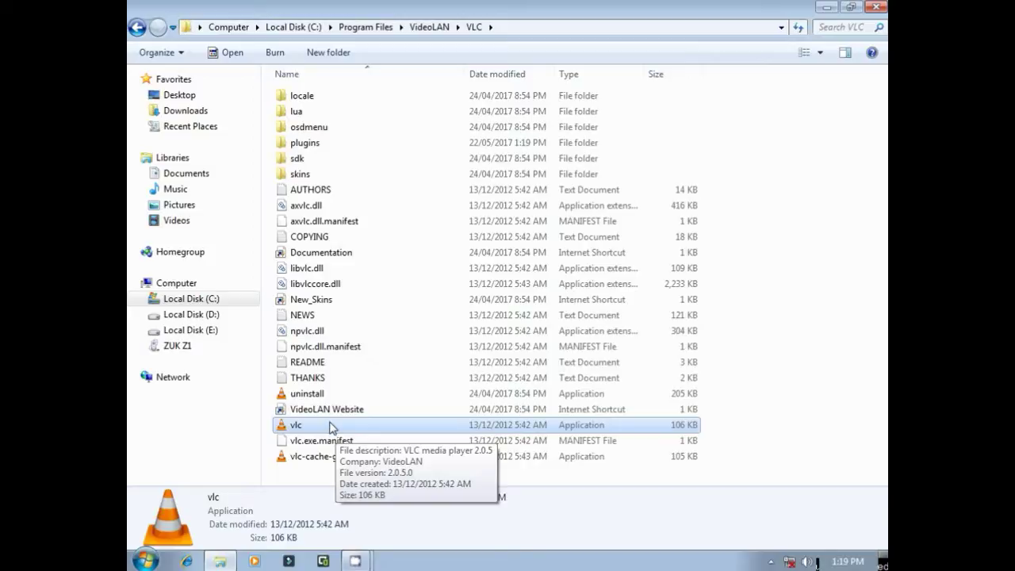
double_click(332, 428)
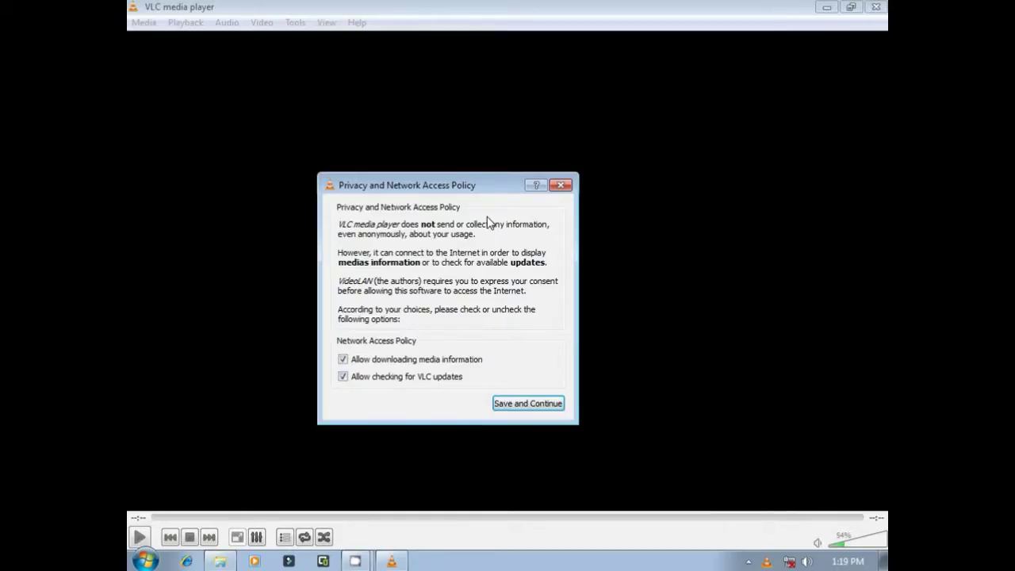
left_click(561, 185)
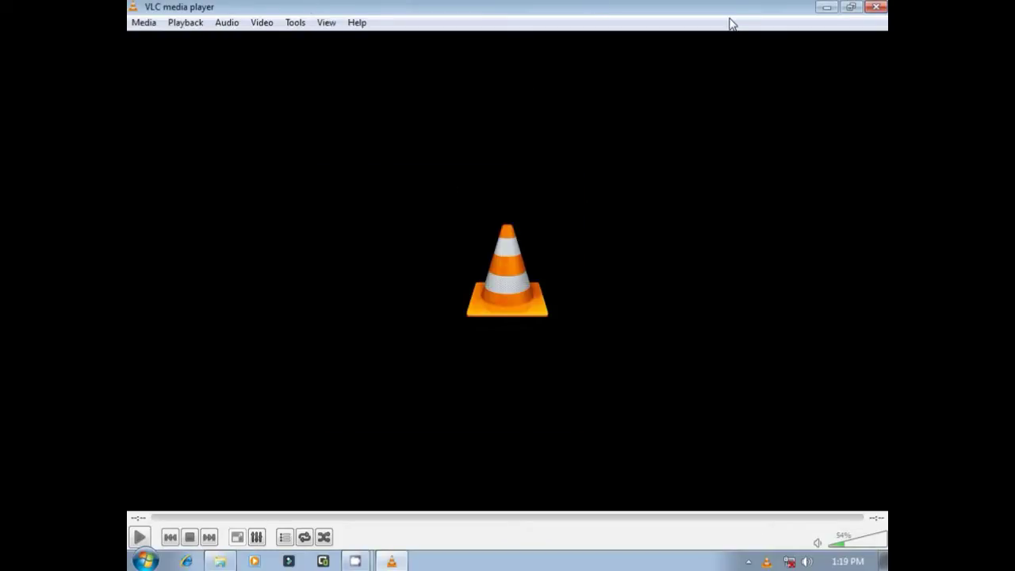
- Reset the VLC media player preferences to their defaults and confirm the reset
left_click(295, 23)
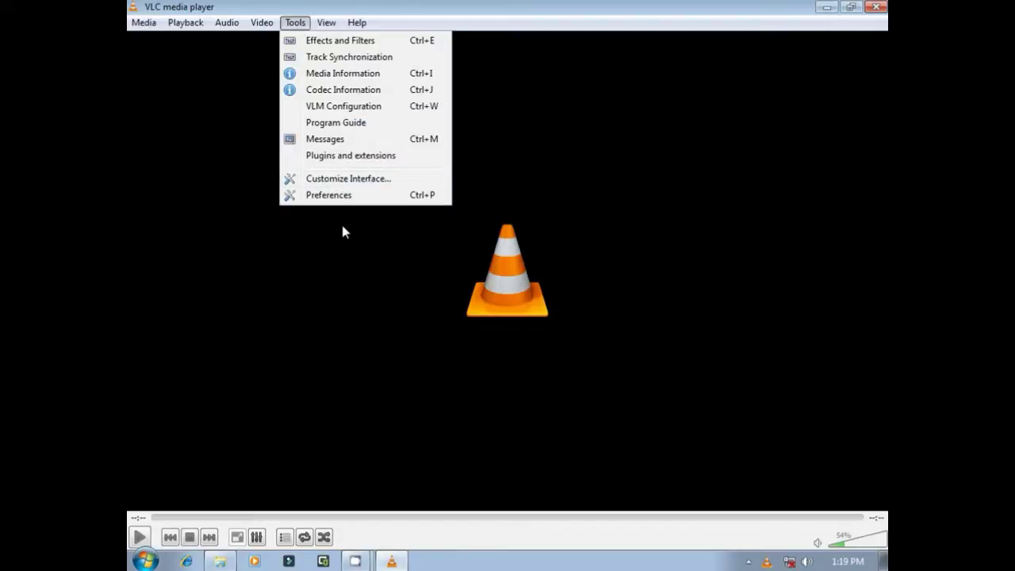
left_click(382, 198)
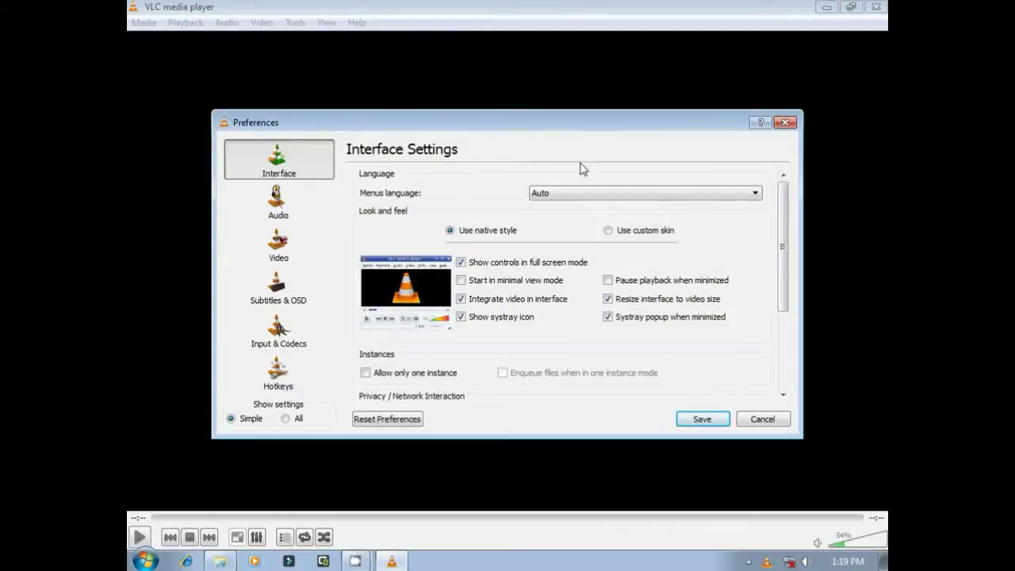
left_click(394, 430)
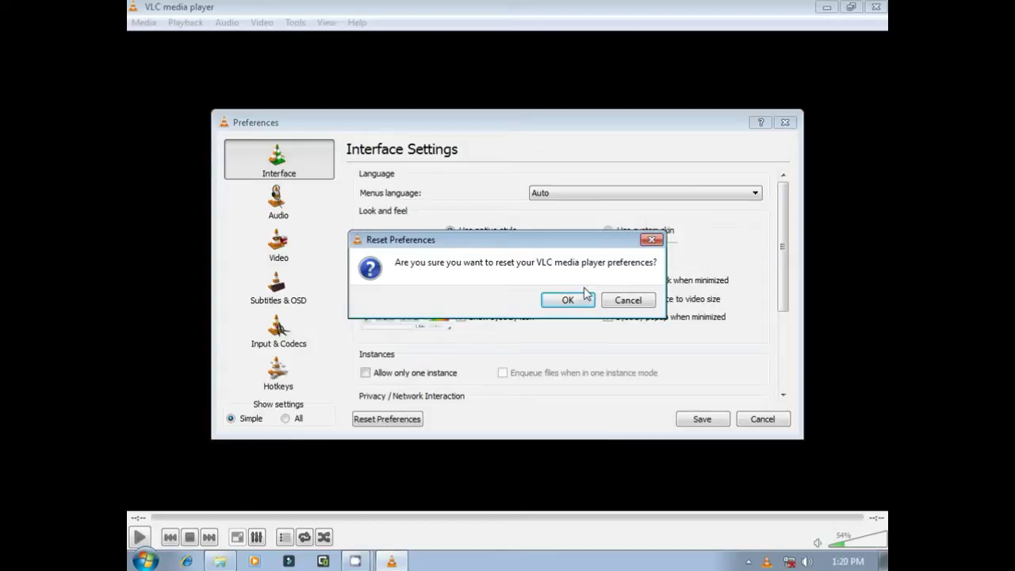
left_click(570, 301)
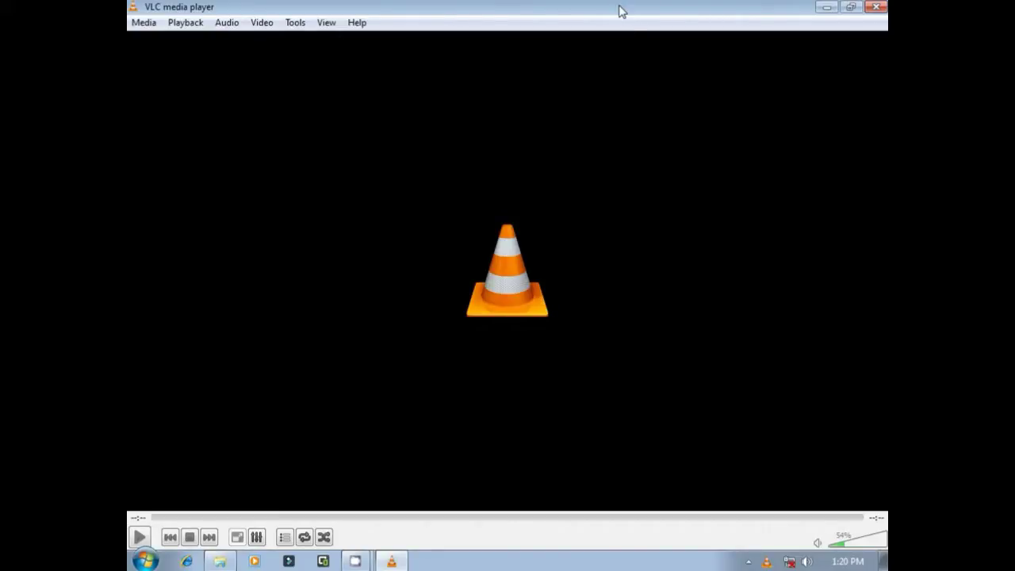
- Reopen the preferences, show all settings and display the general Video settings
left_click(295, 22)
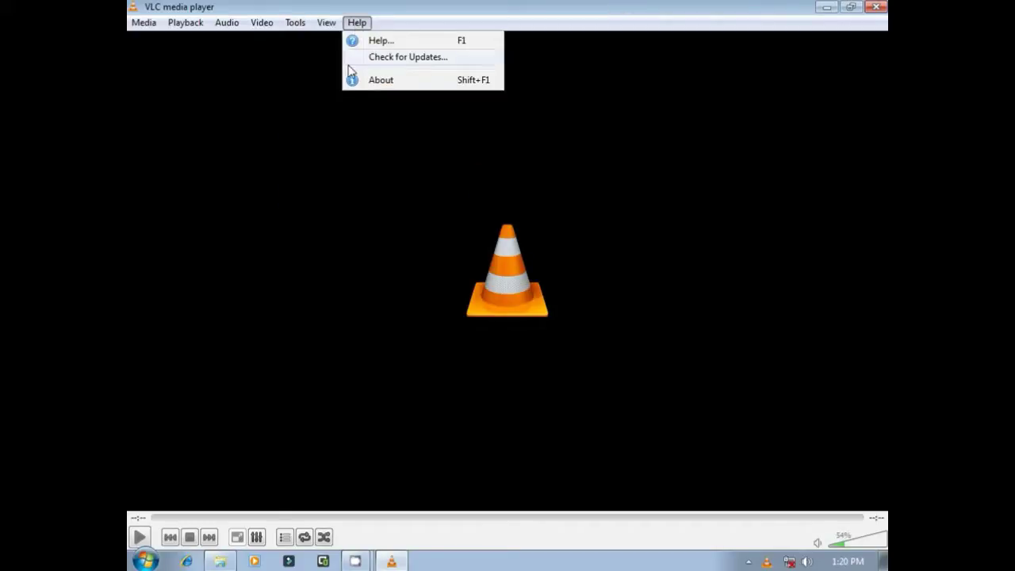
left_click(309, 195)
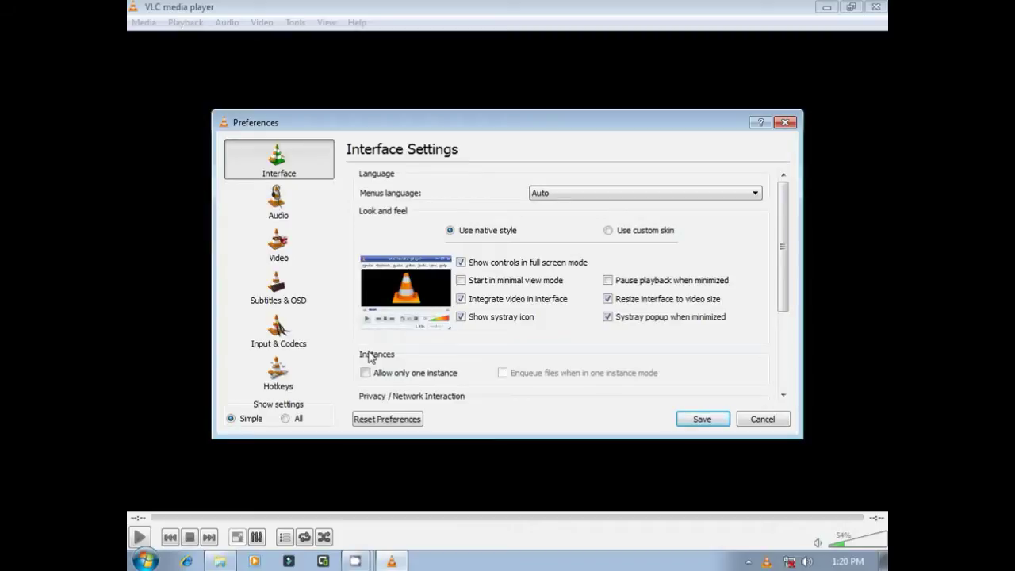
left_click(285, 418)
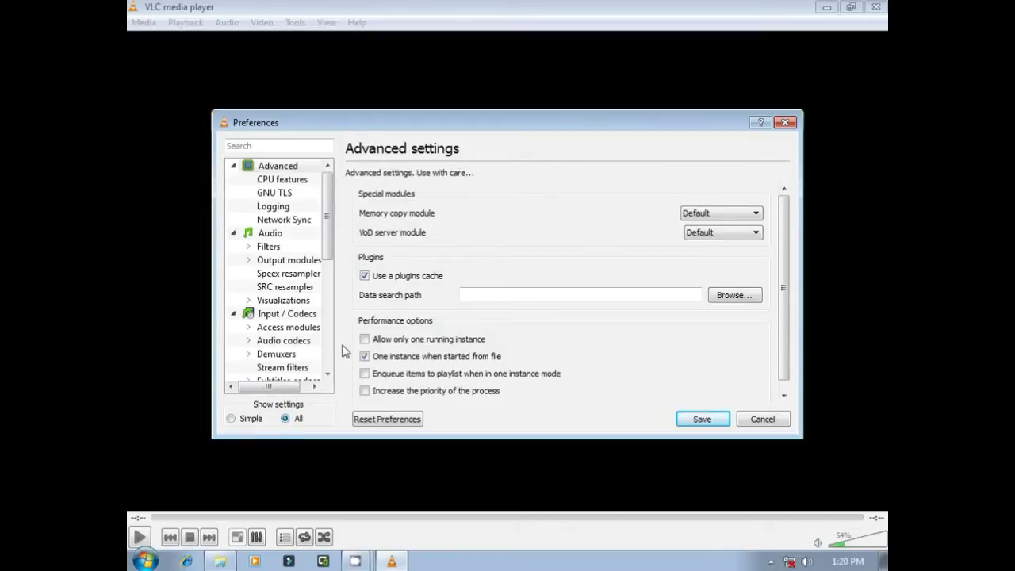
scroll(283, 330, "down", 6)
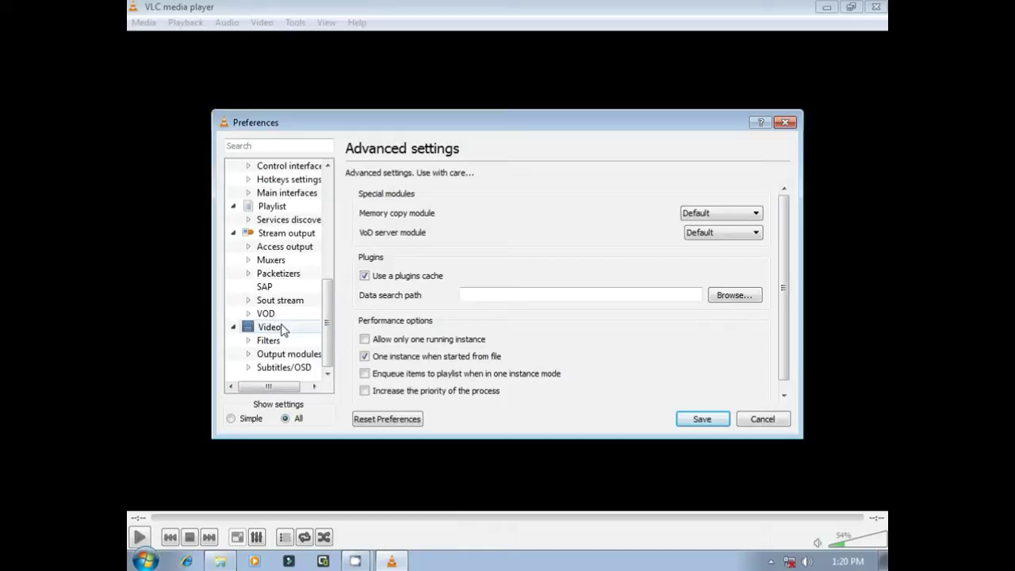
left_click(270, 326)
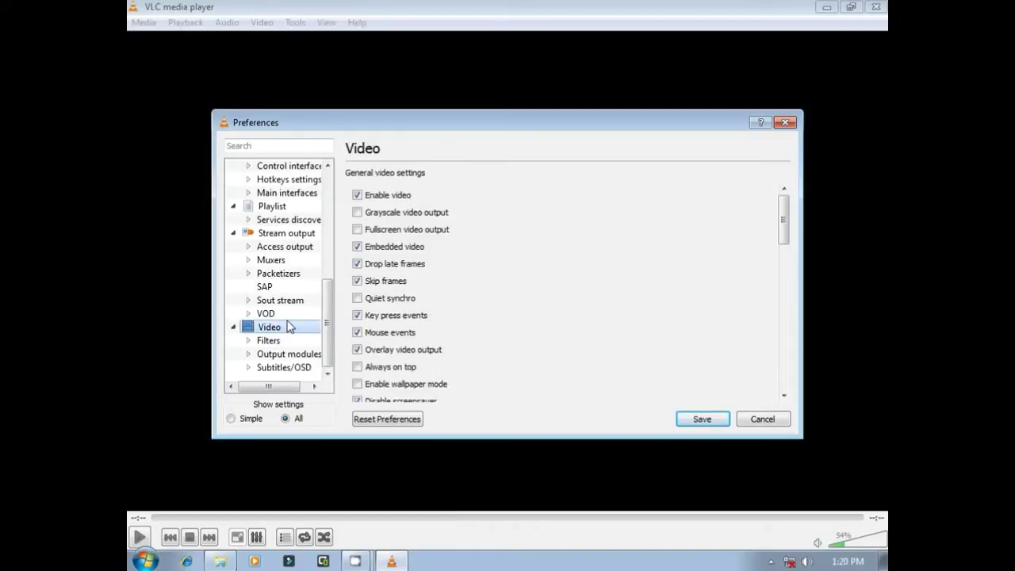
- Disable Drop late frames and Skip frames in the general video settings, and enable both again
left_click(357, 263)
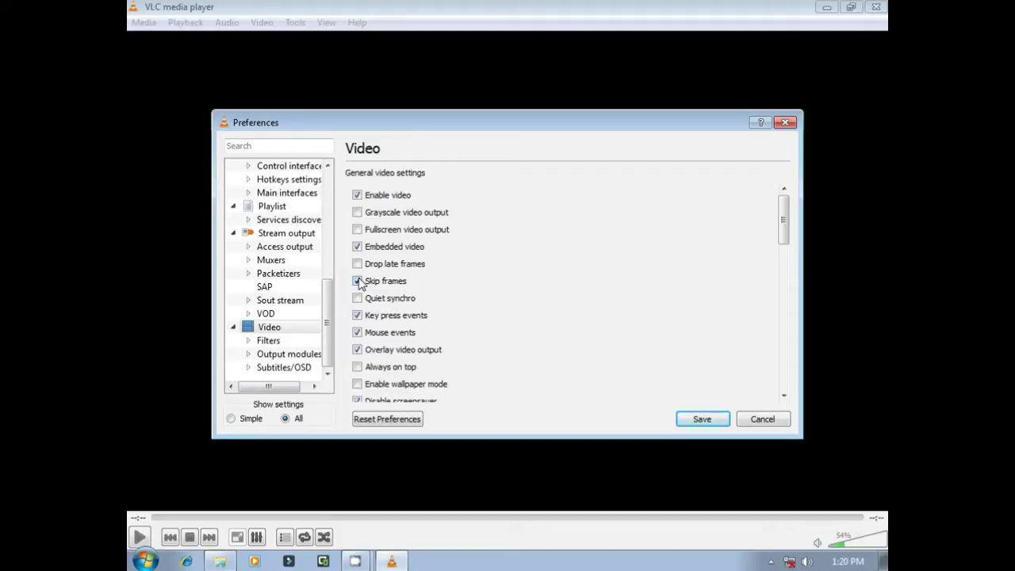
left_click(358, 282)
left_click(358, 281)
left_click(357, 263)
- Set the video output module to Direct3D video output and save the preferences
left_click_drag(291, 386, 315, 388)
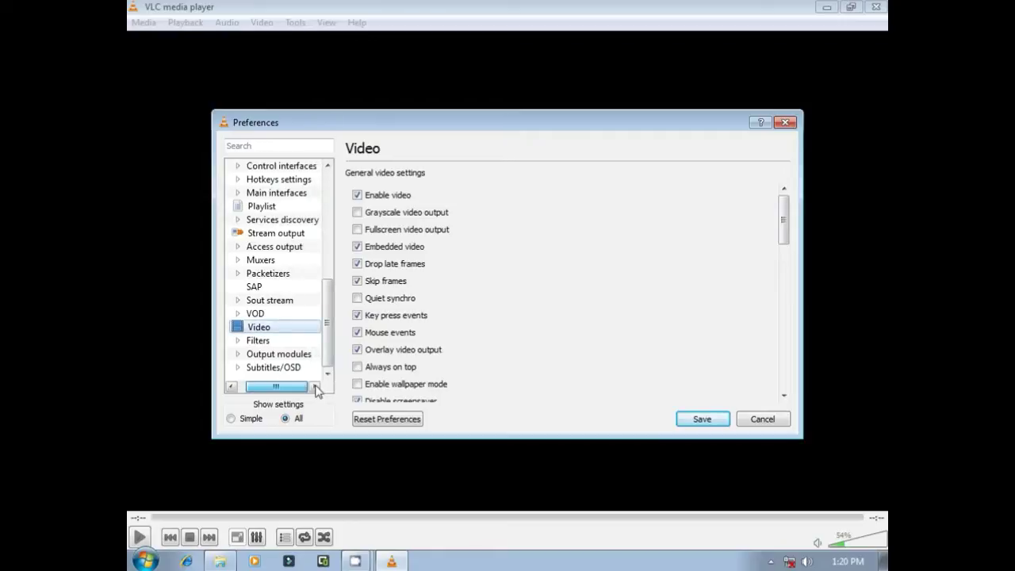
left_click(279, 353)
double_click(300, 359)
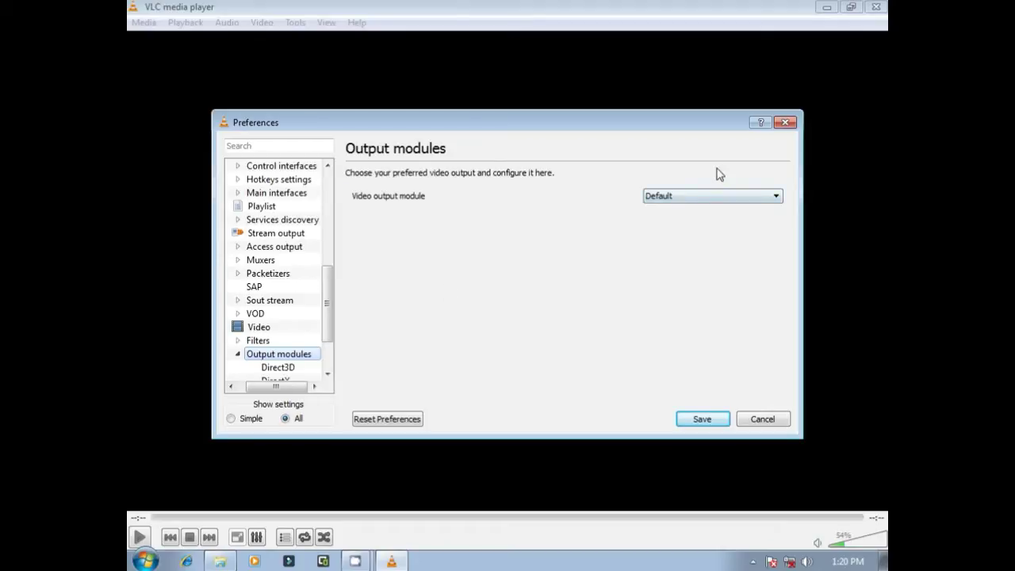
left_click(767, 200)
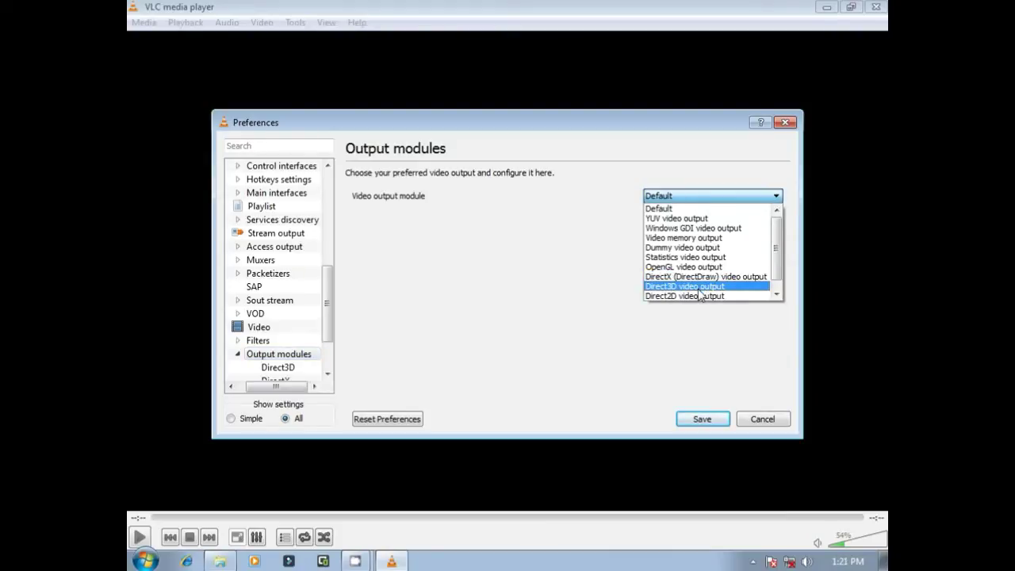
left_click(699, 287)
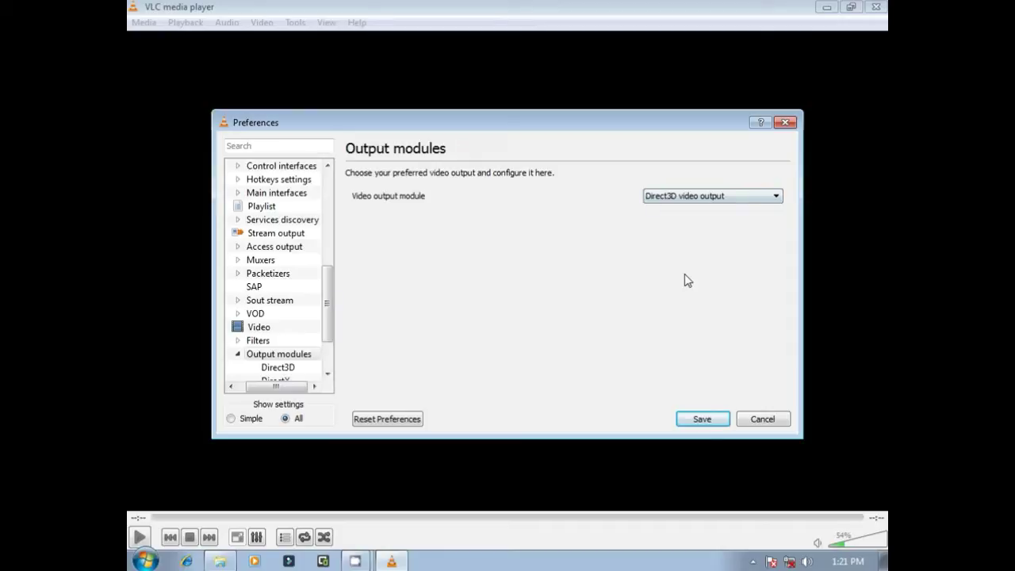
left_click(701, 420)
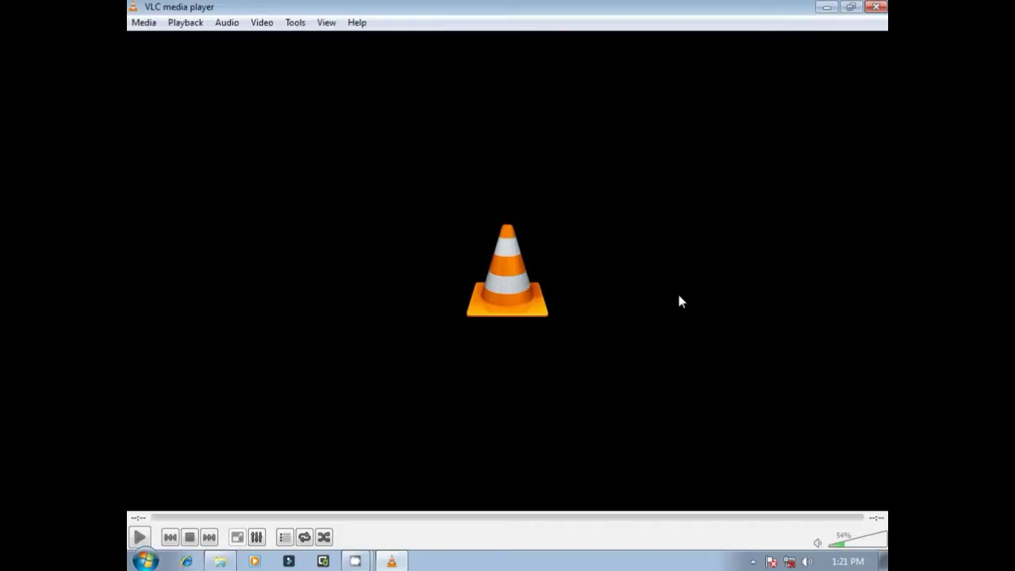
- Close VLC media player and the VLC folder window, and refresh the desktop
left_click(872, 7)
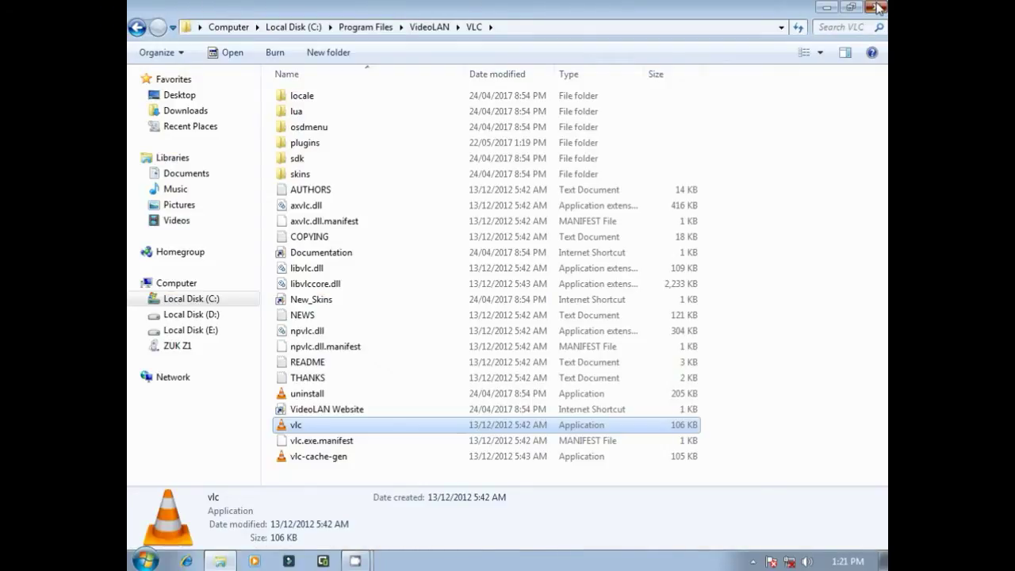
left_click(877, 8)
right_click(544, 11)
left_click(555, 50)
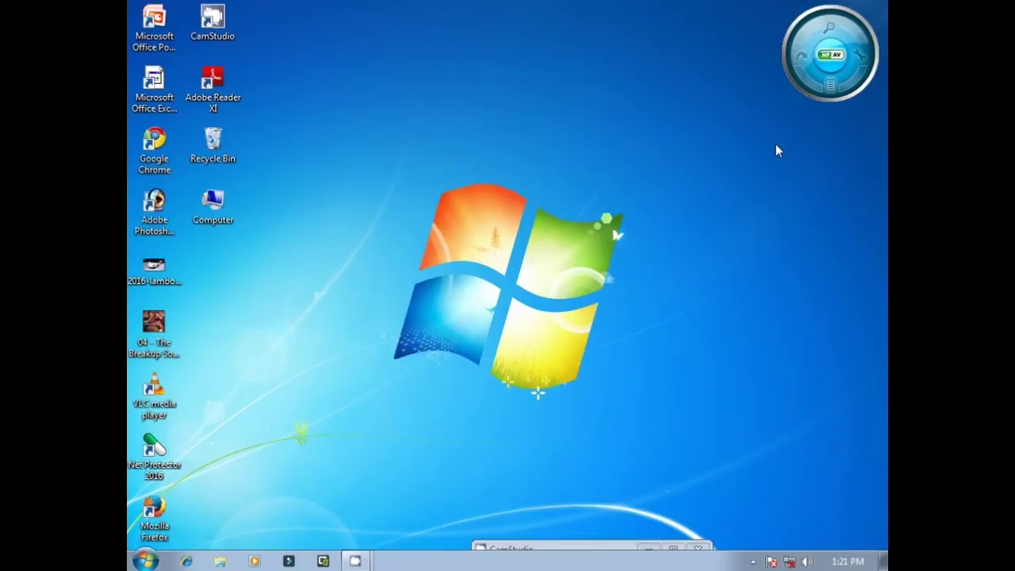
right_click(398, 30)
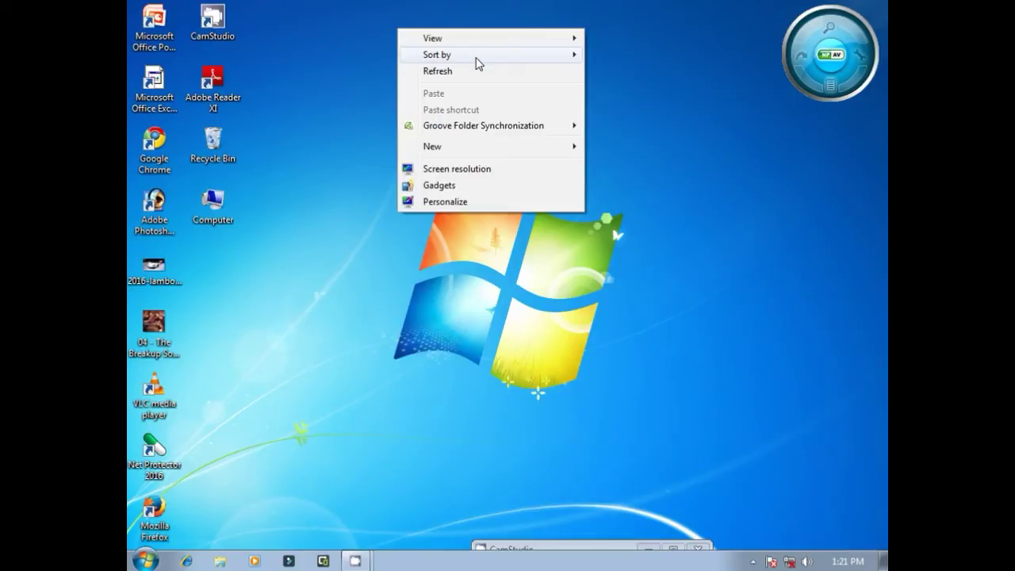
left_click(470, 72)
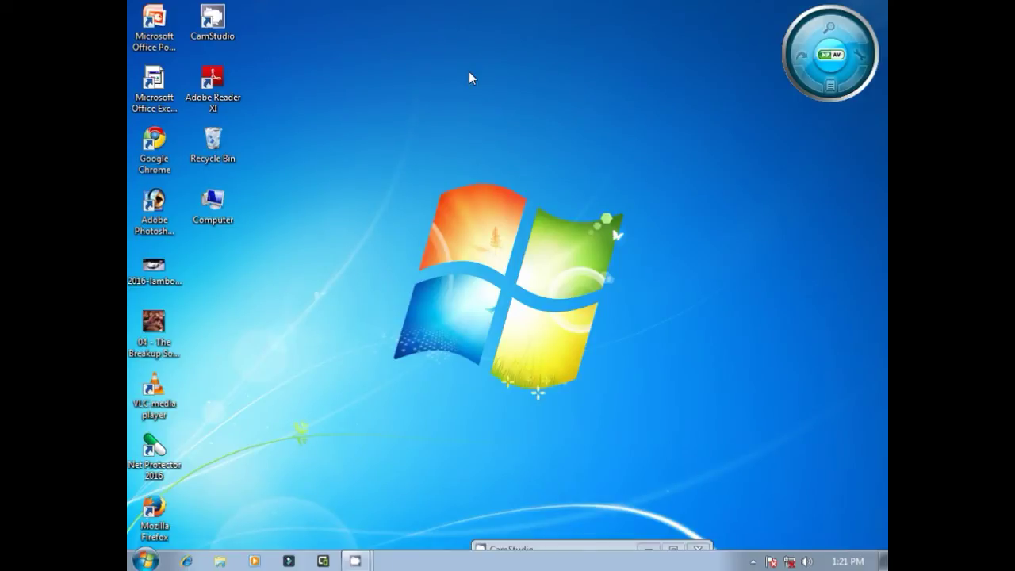